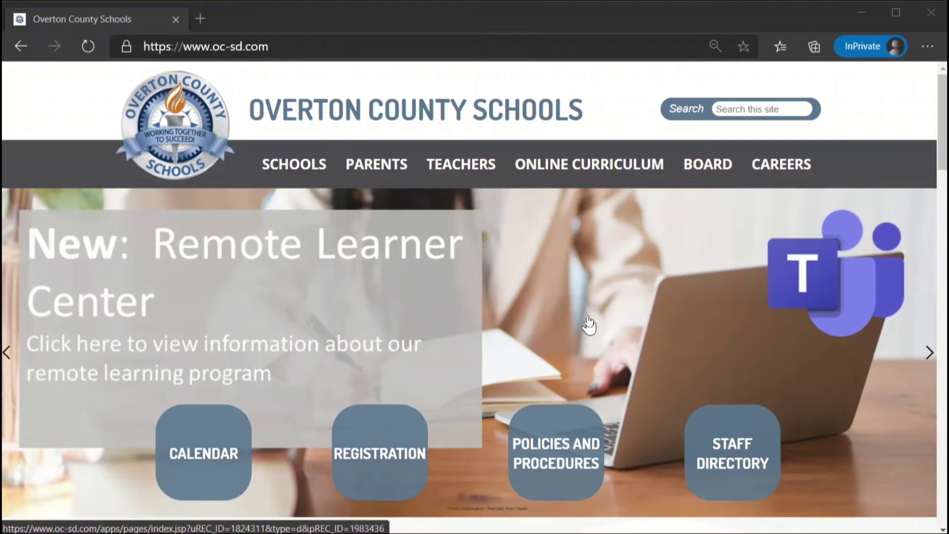
{"action": "scroll", "coordinate": [589, 299], "scroll_direction": "down", "scroll_amount": 4}
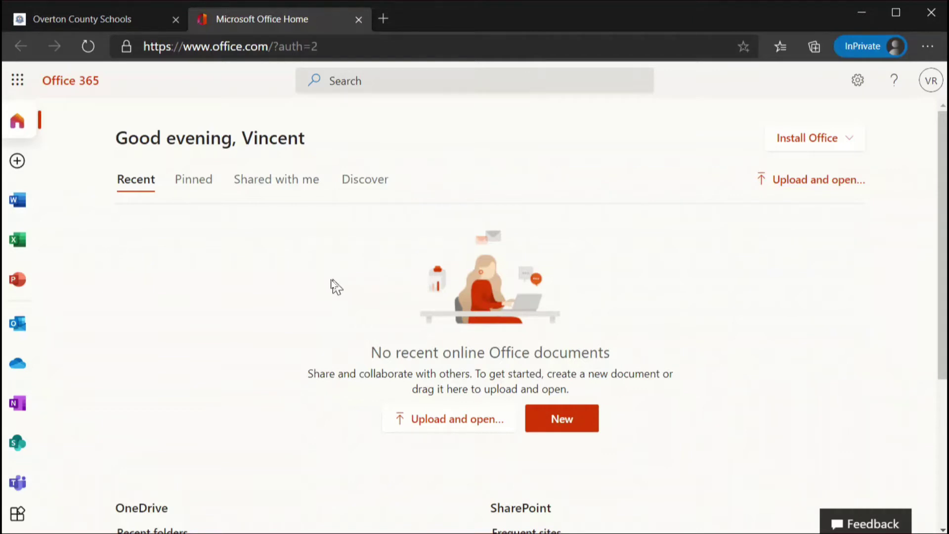
{"action": "scroll", "coordinate": [219, 292], "scroll_direction": "down", "scroll_amount": 2}
{"action": "scroll", "coordinate": [211, 304], "scroll_direction": "up", "scroll_amount": 2}
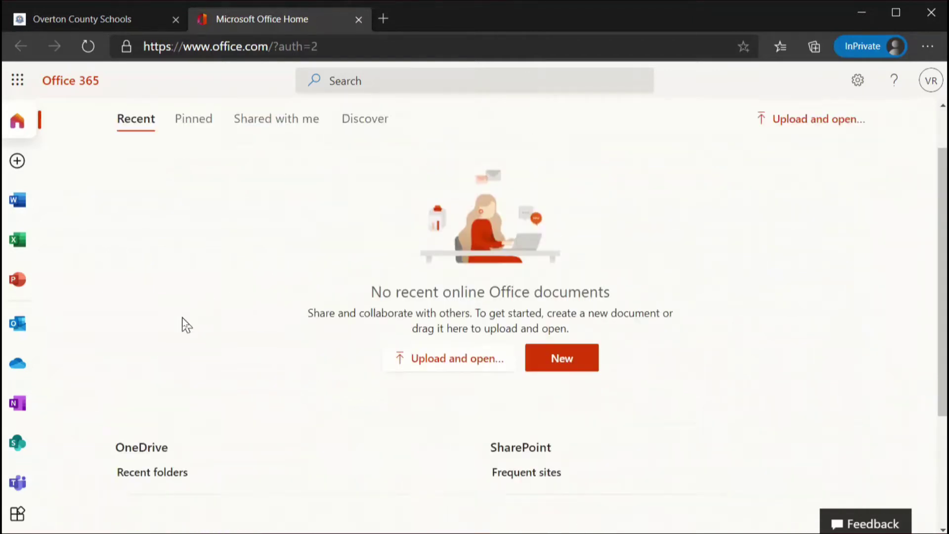
{"action": "scroll", "coordinate": [18, 347], "scroll_direction": "down", "scroll_amount": 2}
{"action": "scroll", "coordinate": [21, 348], "scroll_direction": "up", "scroll_amount": 2}
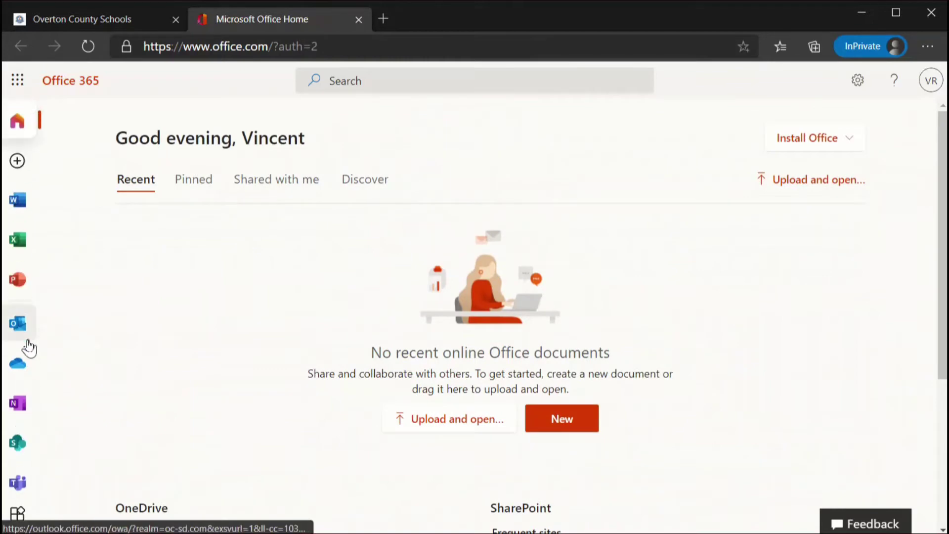
{"action": "scroll", "coordinate": [25, 345], "scroll_direction": "down", "scroll_amount": 2}
{"action": "scroll", "coordinate": [25, 345], "scroll_direction": "up", "scroll_amount": 2}
{"action": "scroll", "coordinate": [26, 345], "scroll_direction": "down", "scroll_amount": 2}
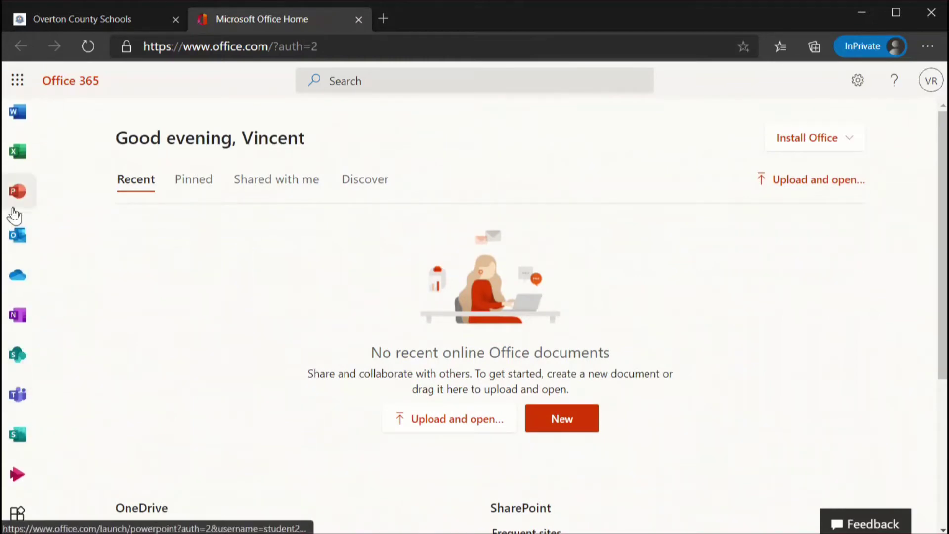
{"action": "scroll", "coordinate": [38, 191], "scroll_direction": "up", "scroll_amount": 2}
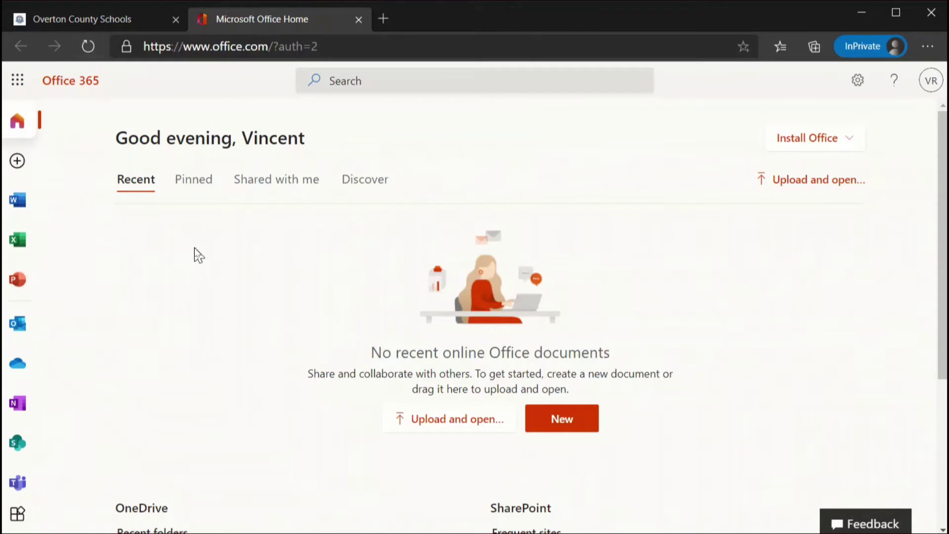
Step: Launch Microsoft Stream from the full Office 365 app list
{"action": "left_click", "coordinate": [19, 83]}
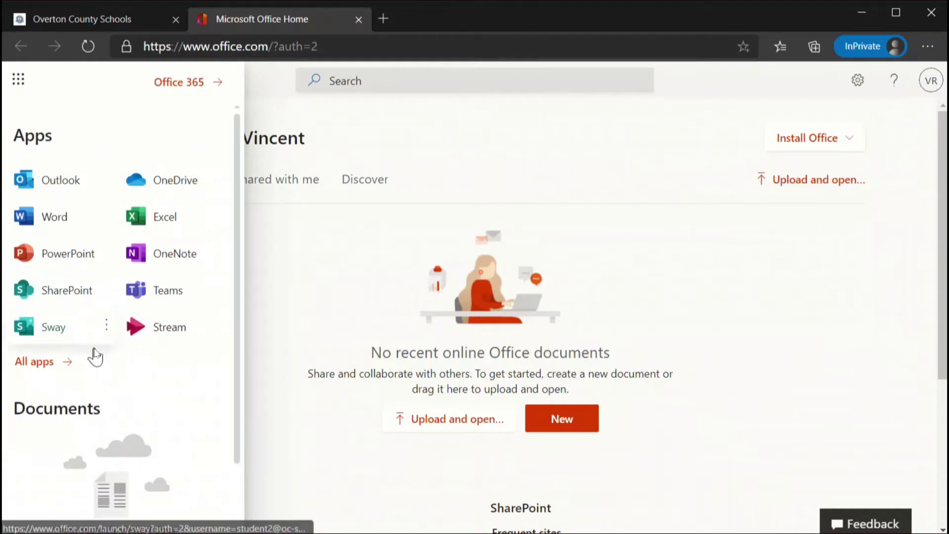
{"action": "left_click", "coordinate": [47, 363]}
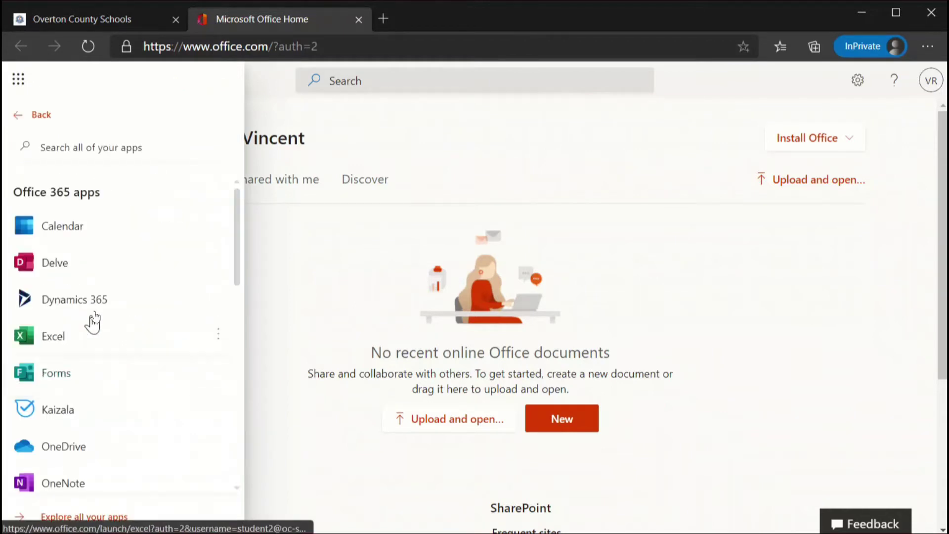
{"action": "scroll", "coordinate": [138, 277], "scroll_direction": "down", "scroll_amount": 1}
{"action": "scroll", "coordinate": [139, 276], "scroll_direction": "down", "scroll_amount": 2}
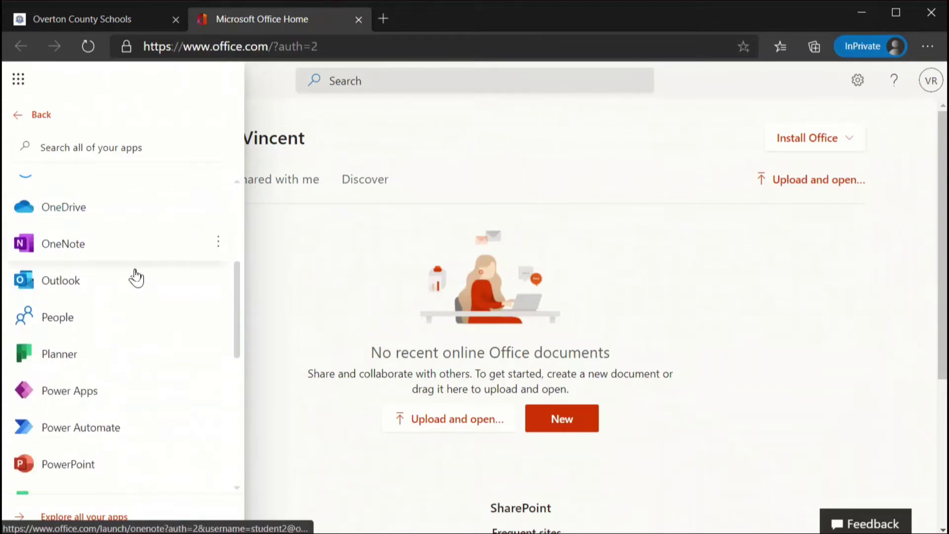
{"action": "scroll", "coordinate": [142, 276], "scroll_direction": "down", "scroll_amount": 1}
{"action": "scroll", "coordinate": [142, 276], "scroll_direction": "down", "scroll_amount": 2}
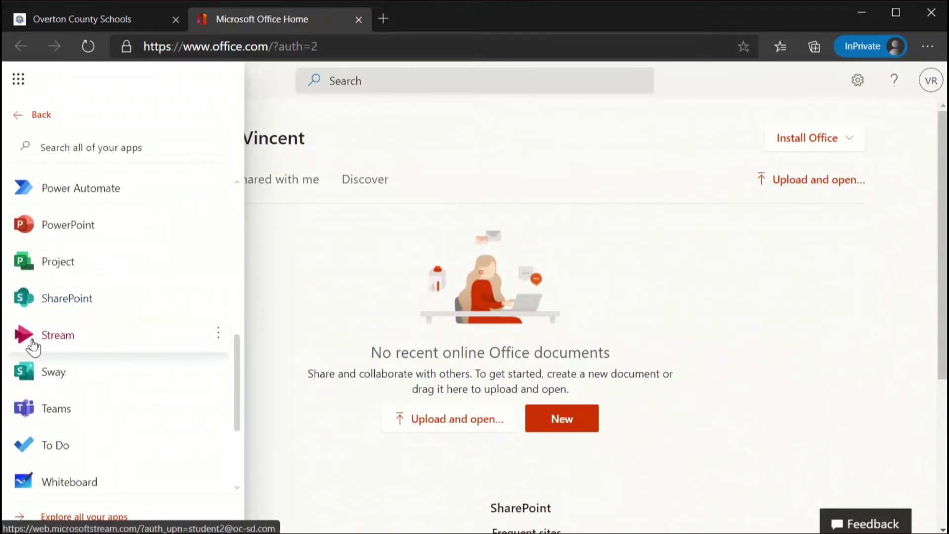
{"action": "left_click", "coordinate": [59, 338]}
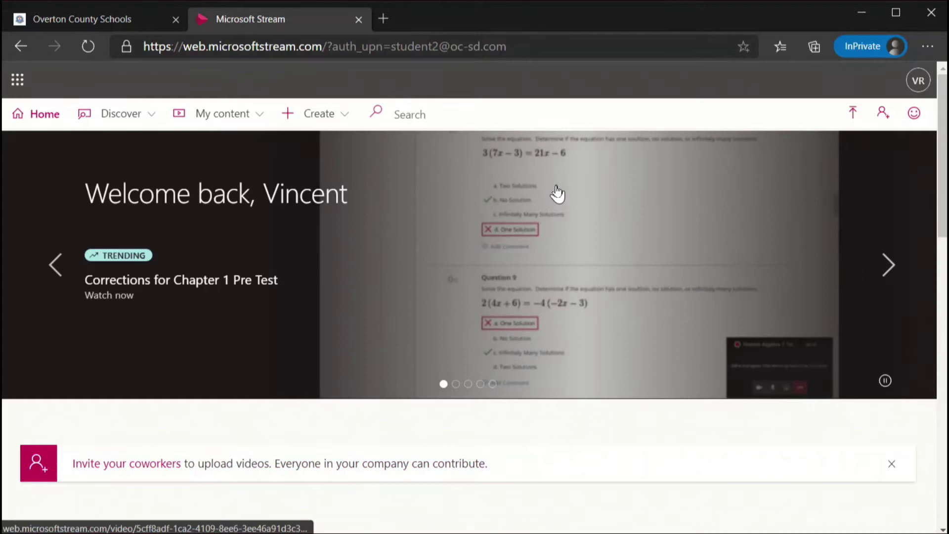
Step: Pause the featured-video carousel on the Stream home page
{"action": "left_click", "coordinate": [884, 382]}
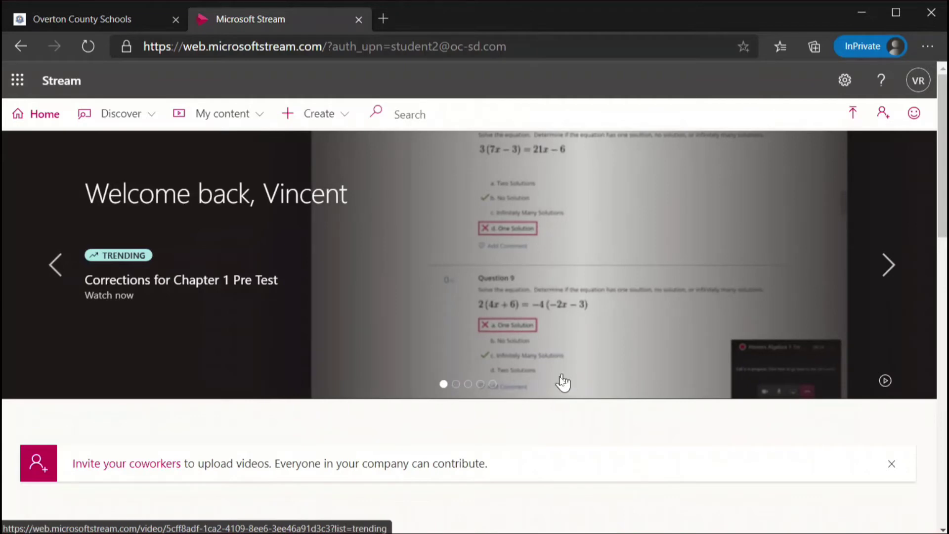
{"action": "scroll", "coordinate": [458, 410], "scroll_direction": "down", "scroll_amount": 1}
{"action": "scroll", "coordinate": [456, 404], "scroll_direction": "up", "scroll_amount": 1}
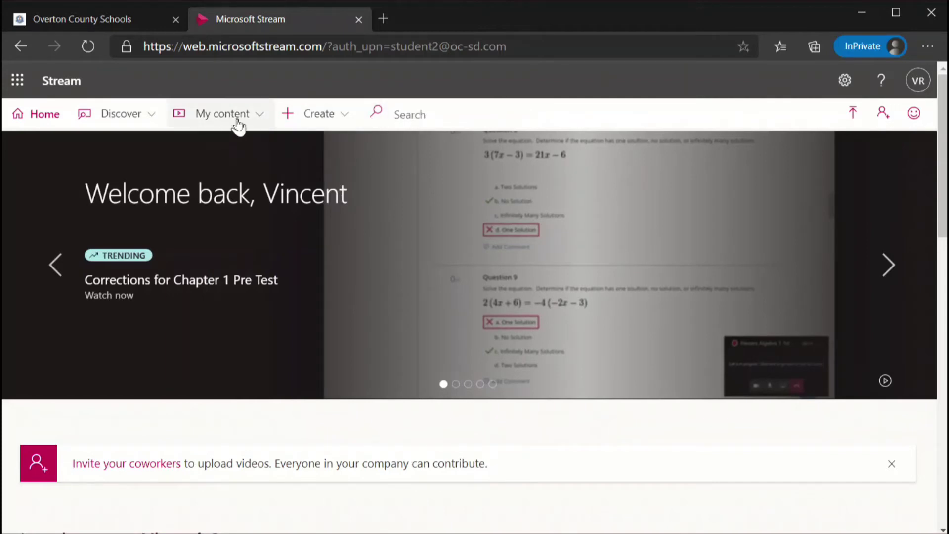
Step: Go to My content > Groups to see the OCS Example Class group
{"action": "left_click", "coordinate": [250, 124]}
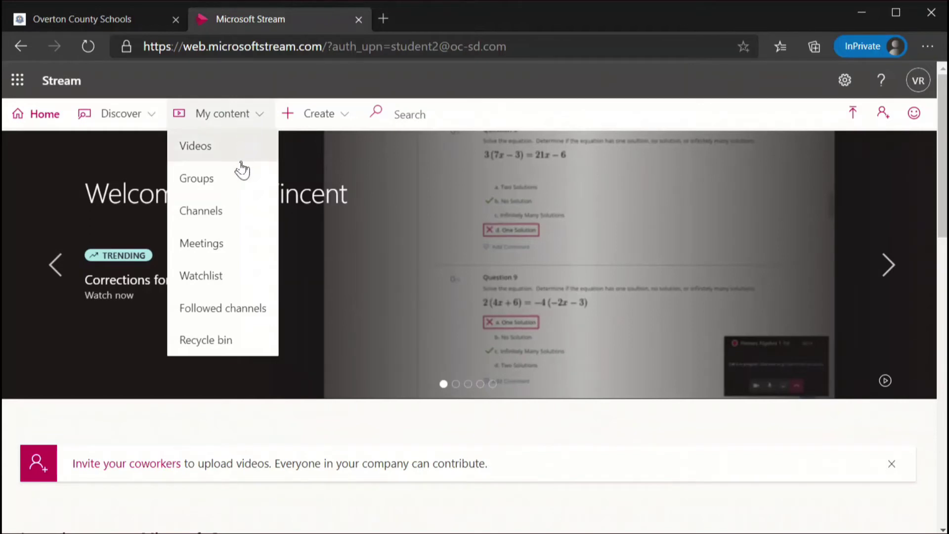
{"action": "left_click", "coordinate": [229, 186]}
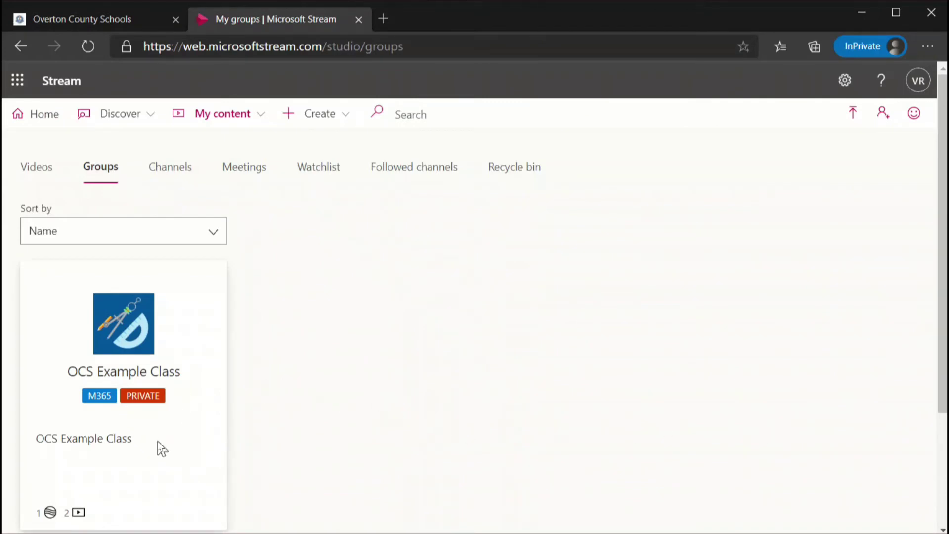
Step: Open the OCS Example Class group tile and review its latest lesson videos
{"action": "left_click", "coordinate": [138, 337]}
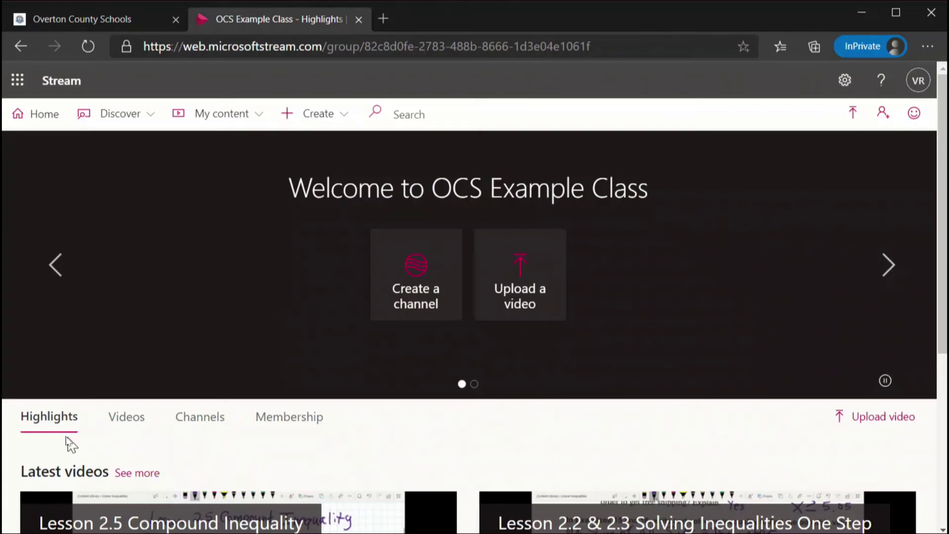
{"action": "scroll", "coordinate": [386, 424], "scroll_direction": "down", "scroll_amount": 2}
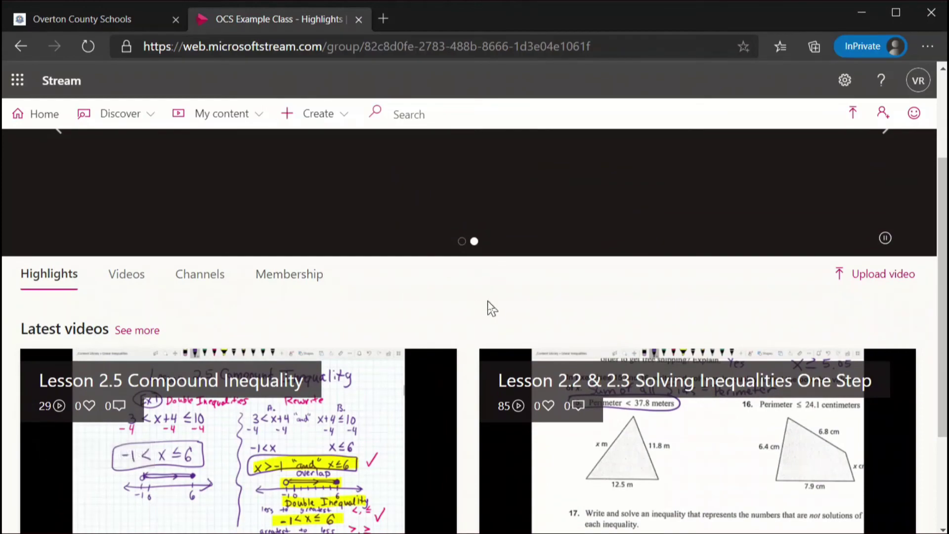
{"action": "scroll", "coordinate": [470, 309], "scroll_direction": "down", "scroll_amount": 2}
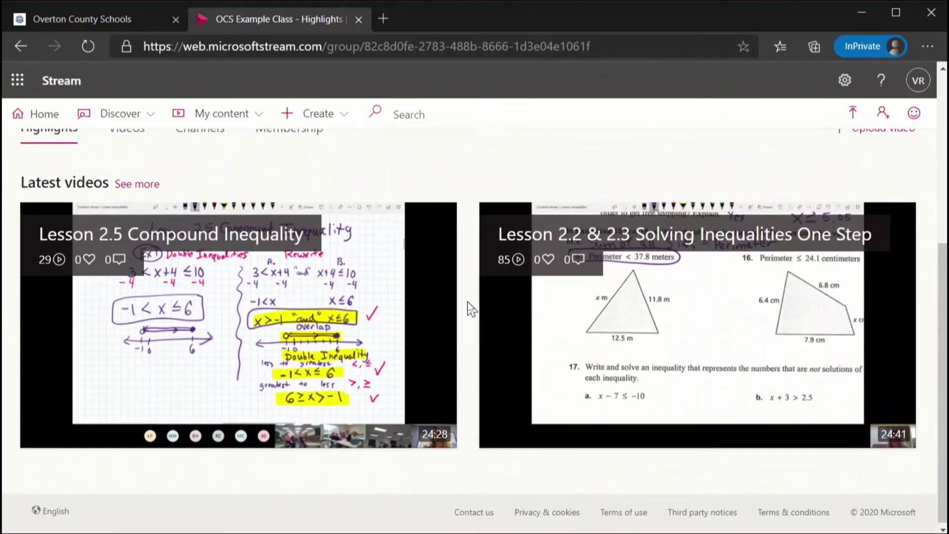
{"action": "scroll", "coordinate": [469, 309], "scroll_direction": "up", "scroll_amount": 2}
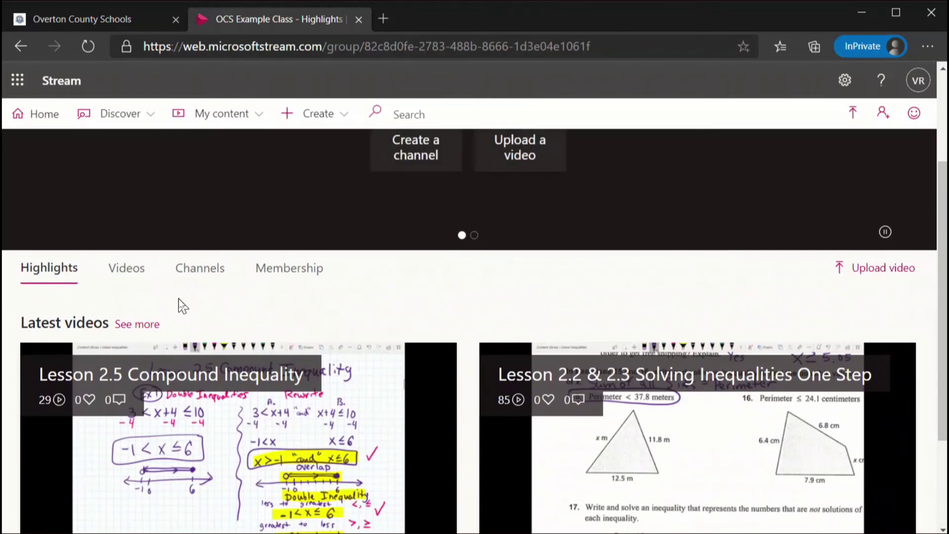
Step: Show the group's Videos tab sorted by Publish date, Lesson 2.5 first
{"action": "left_click", "coordinate": [134, 277]}
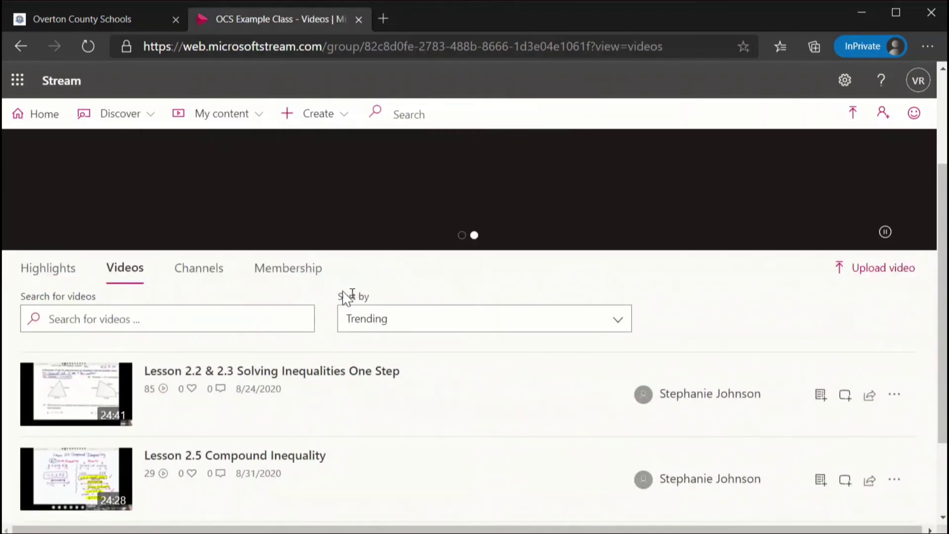
{"action": "left_click", "coordinate": [416, 319]}
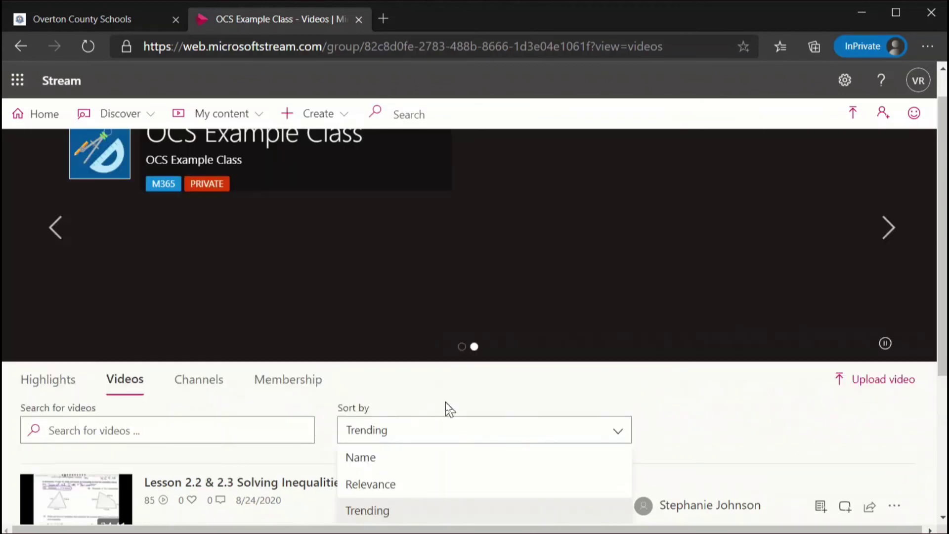
{"action": "left_click", "coordinate": [396, 475]}
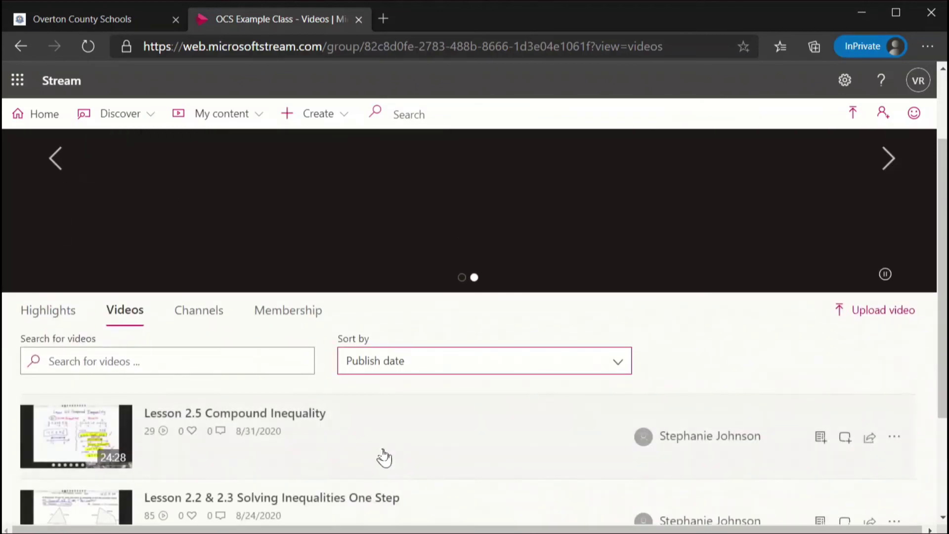
{"action": "scroll", "coordinate": [310, 337], "scroll_direction": "down", "scroll_amount": 1}
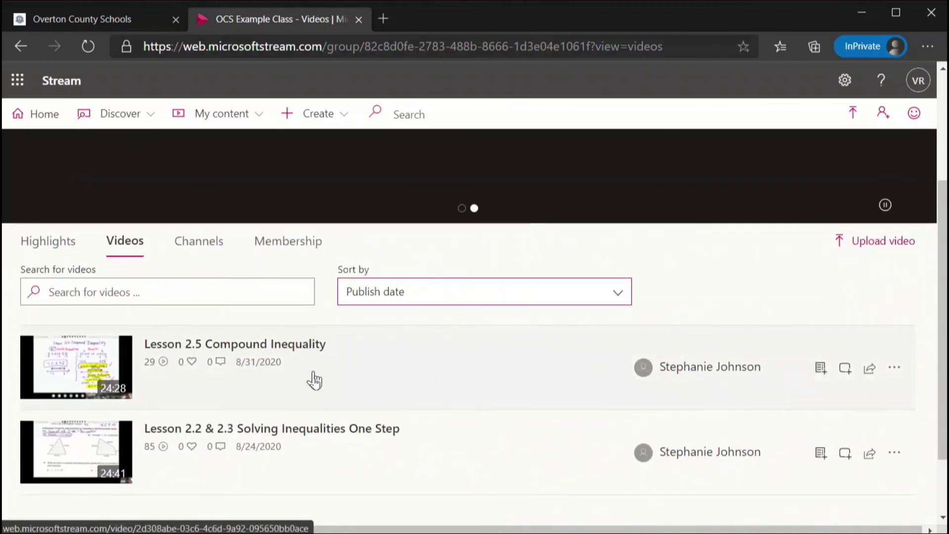